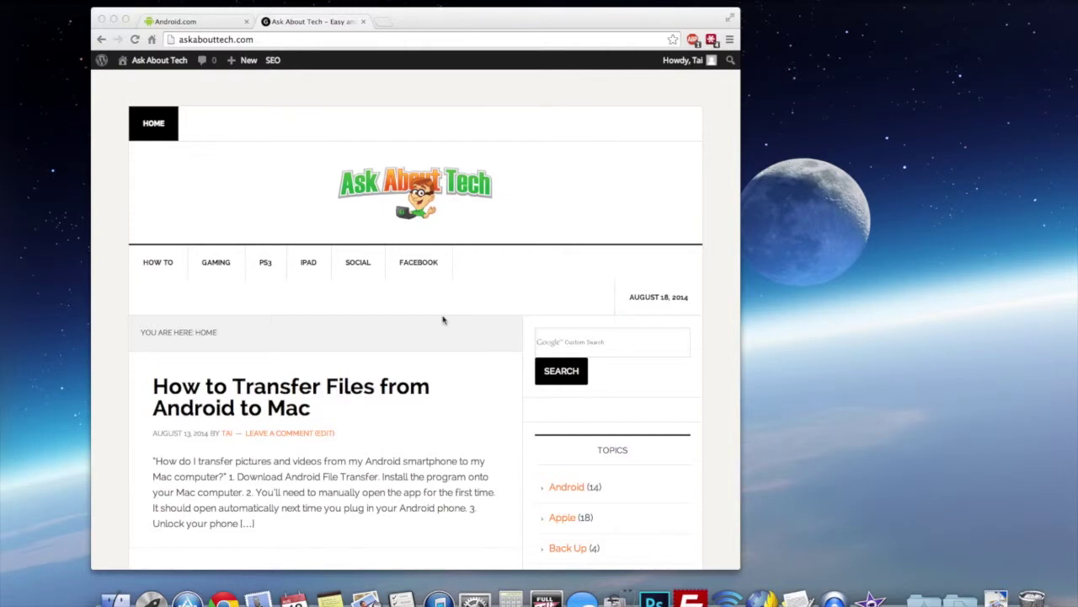
Download Android File Transfer from its Android.com page and install it into the Applications folder, closing the installer window.
left_click(187, 24)
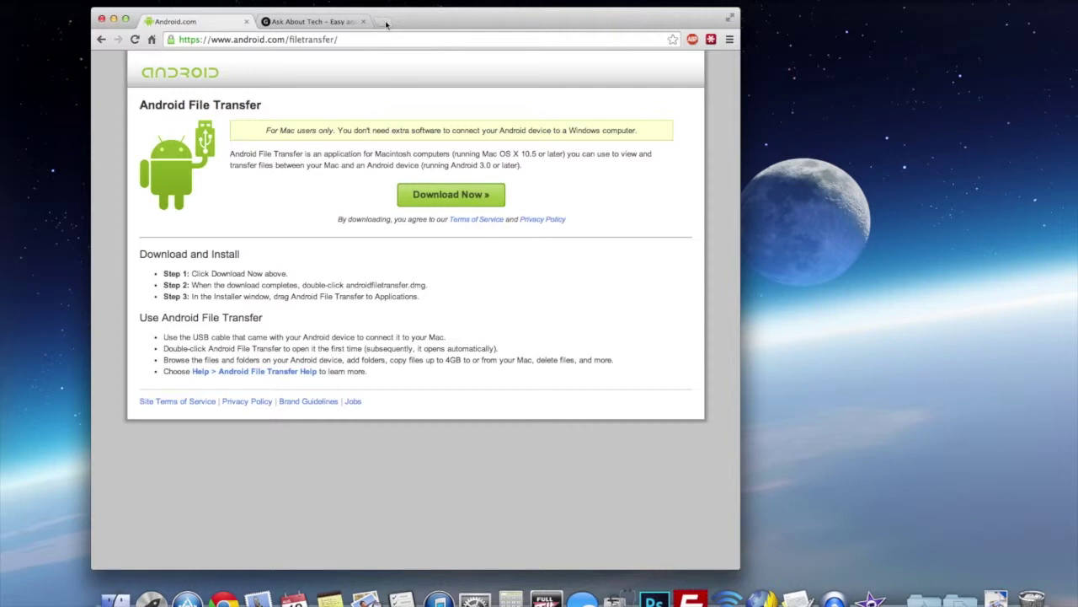
left_click(455, 199)
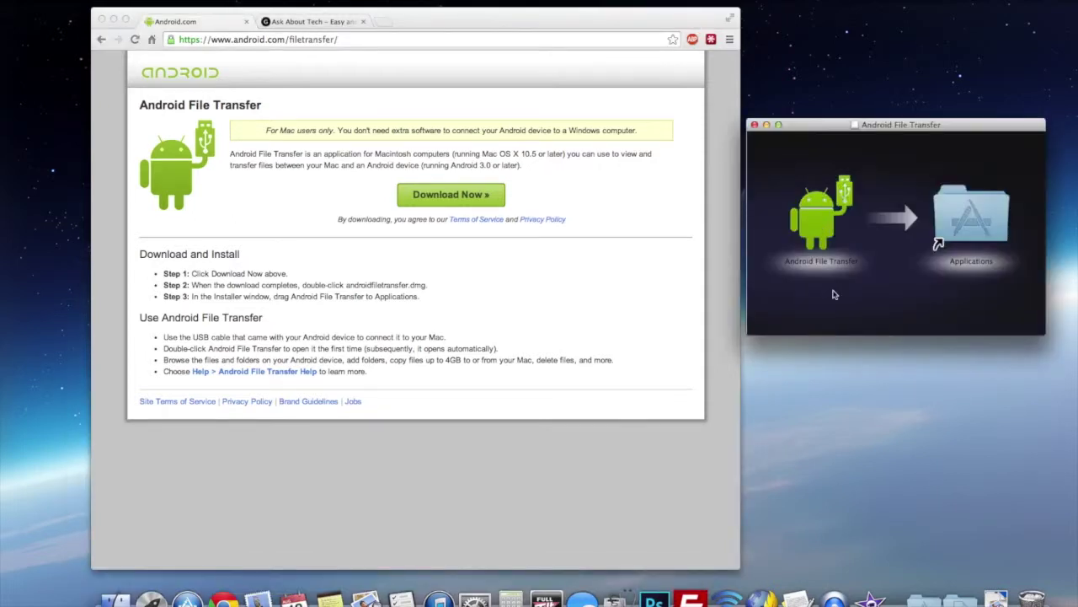
left_click(821, 213)
left_click_drag(822, 212, 971, 221)
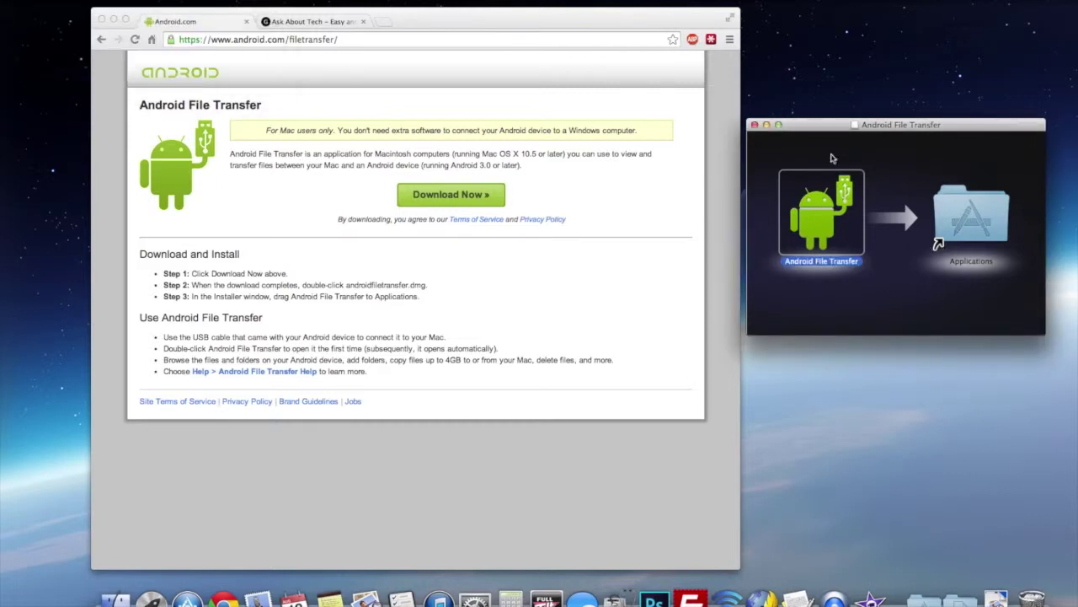
key("super+w")
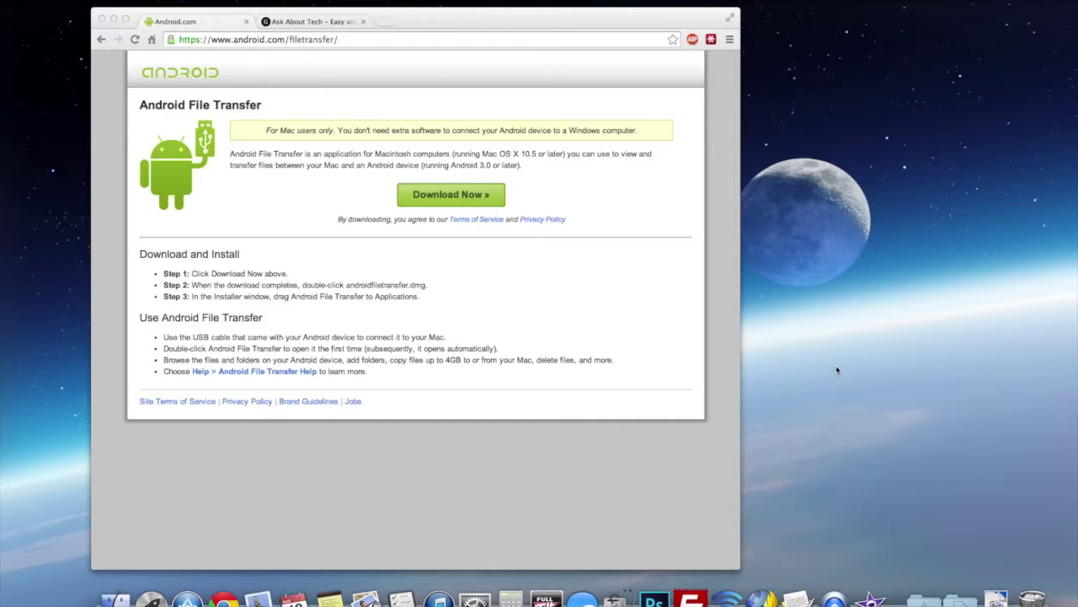
Launch Android File Transfer from the Applications folder in Finder and allow the downloaded app to open.
left_click(117, 594)
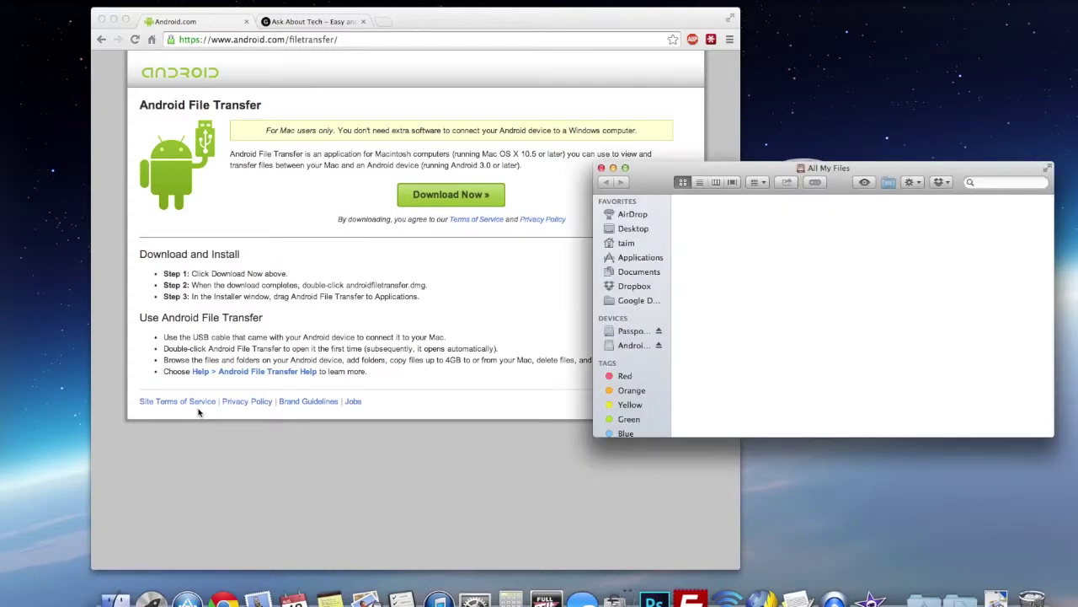
key("super+shift+a")
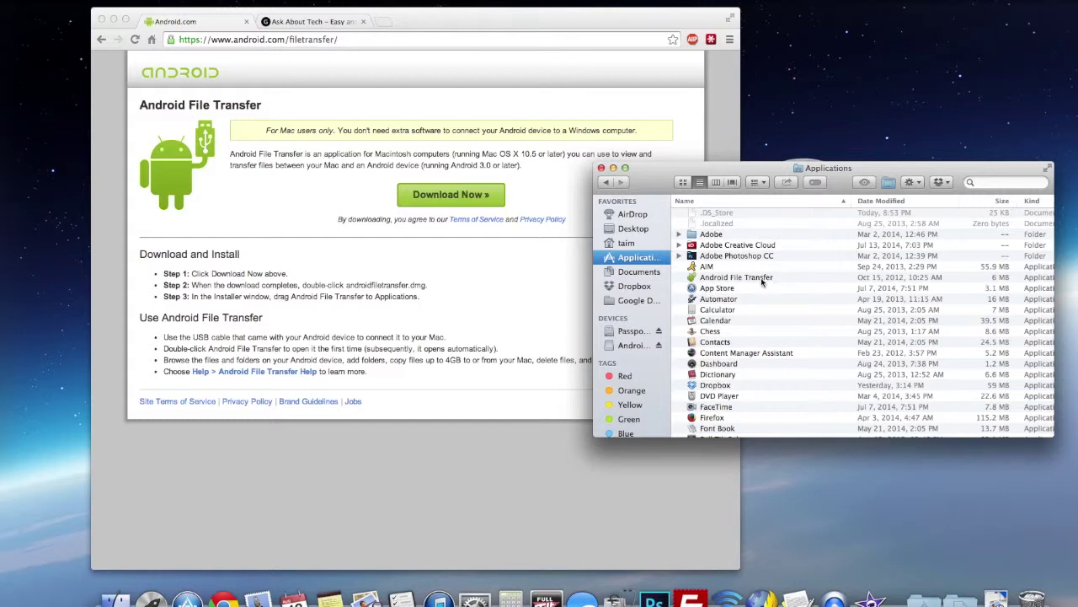
left_click(762, 280)
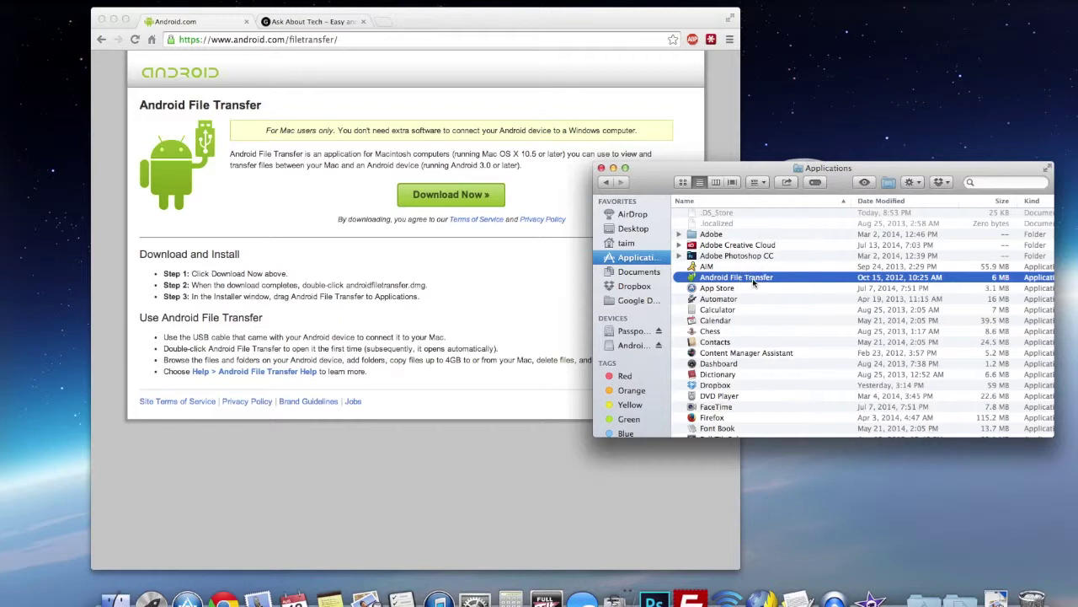
double_click(753, 279)
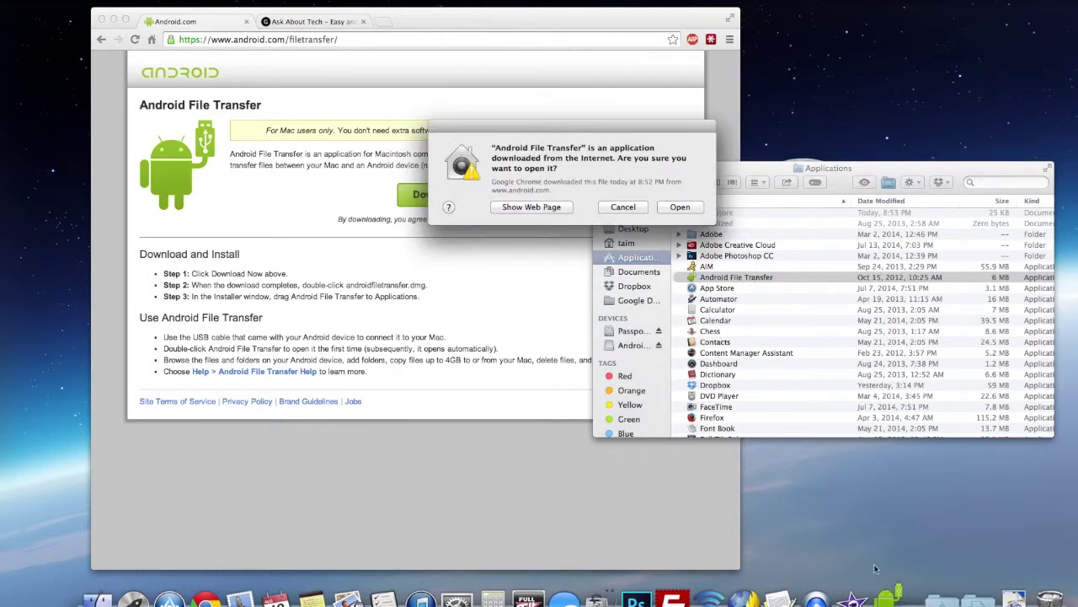
left_click(679, 207)
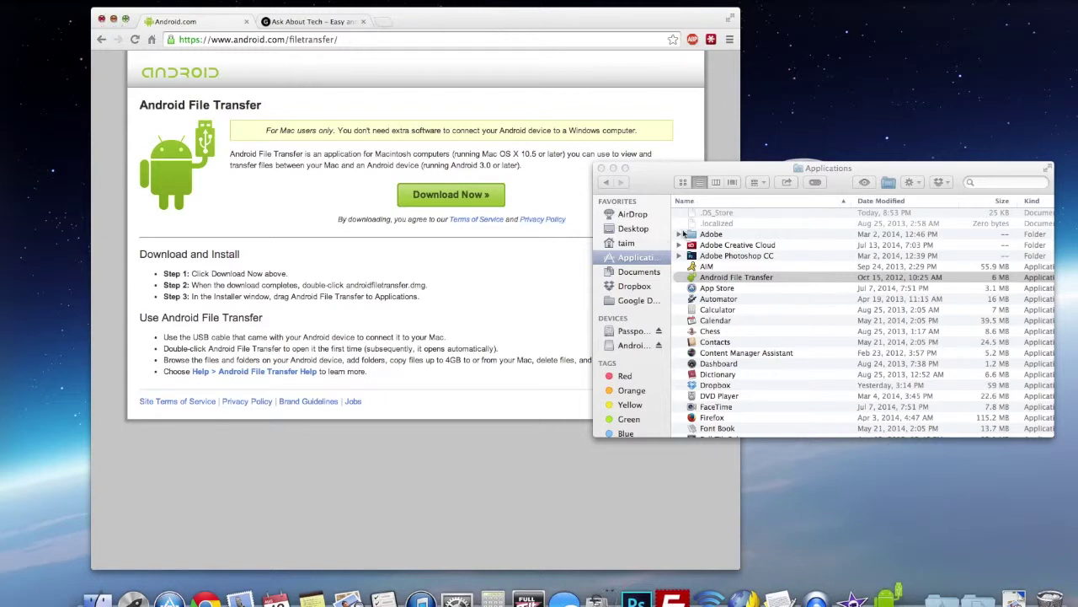
Minimize the browser and arrange the Applications and Android File Transfer windows side by side.
key("super+m")
left_click(847, 168)
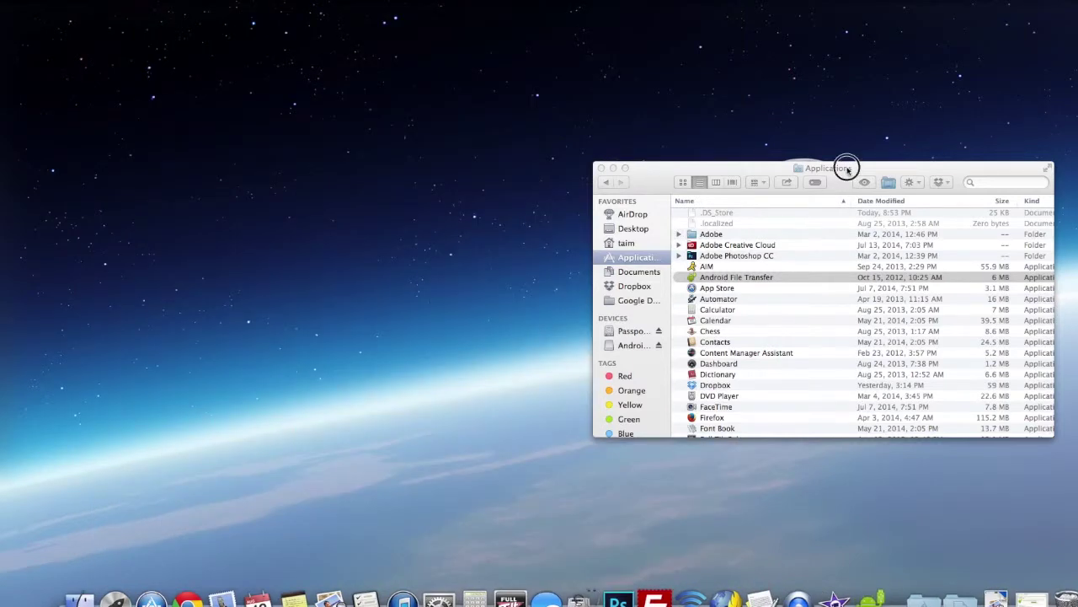
left_click_drag(846, 168, 374, 90)
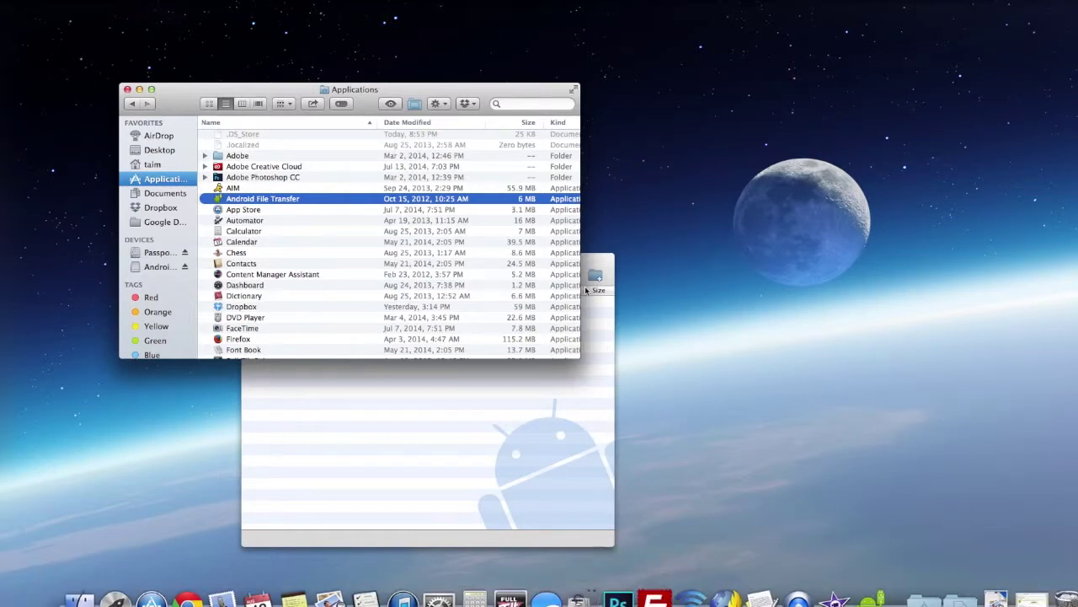
left_click_drag(601, 268, 977, 95)
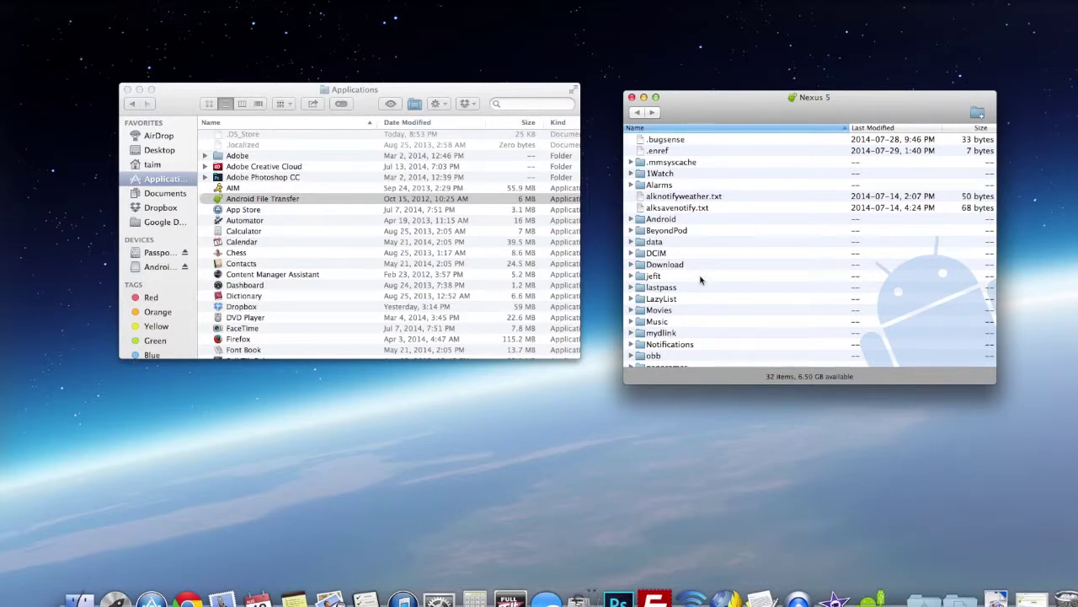
Look through the phone's folder list, view the contents of the Music folder and return to the root list.
scroll(700, 280, "down", 5)
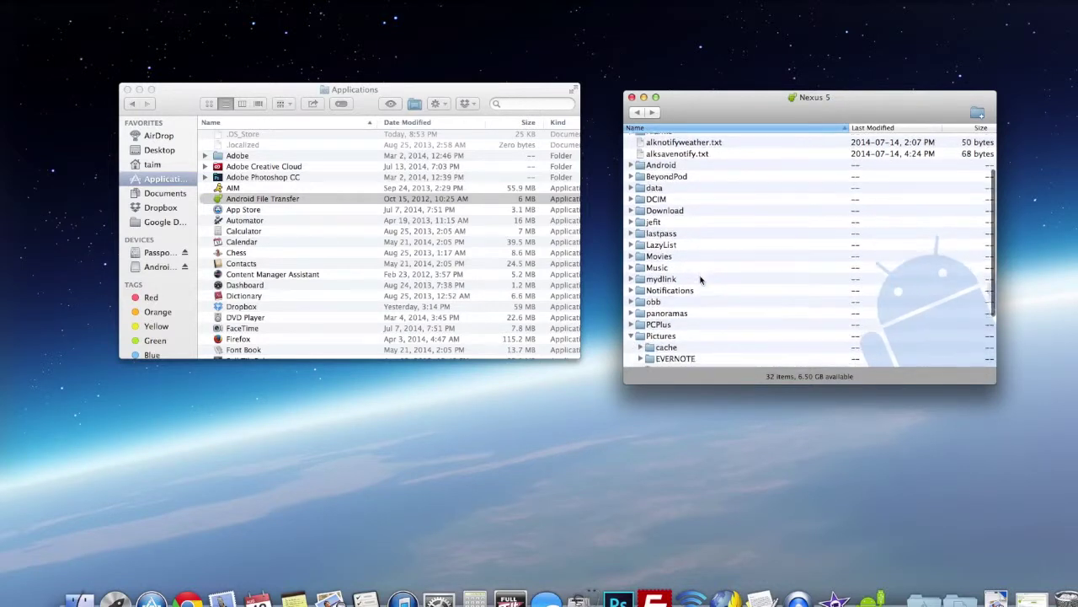
scroll(700, 281, "down", 3)
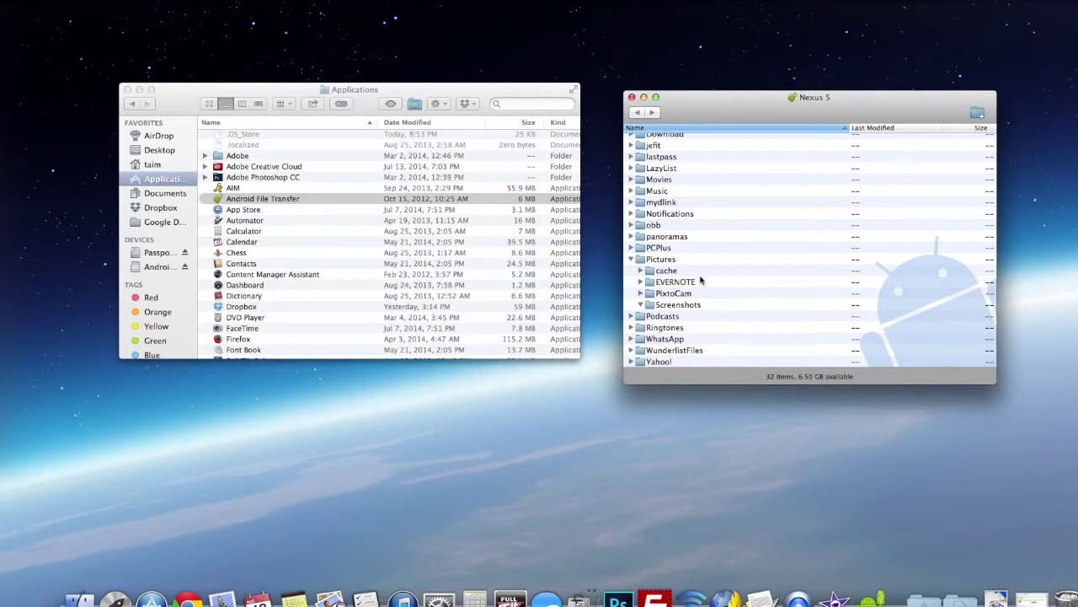
scroll(700, 281, "down", 2)
scroll(662, 241, "up", 1)
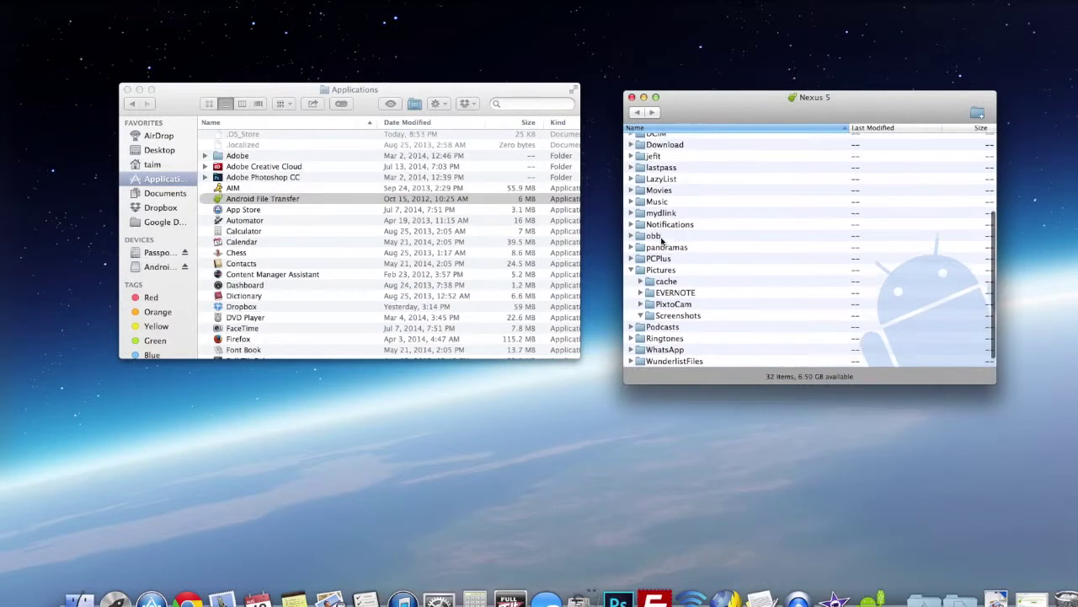
scroll(663, 242, "up", 1)
scroll(662, 242, "up", 1)
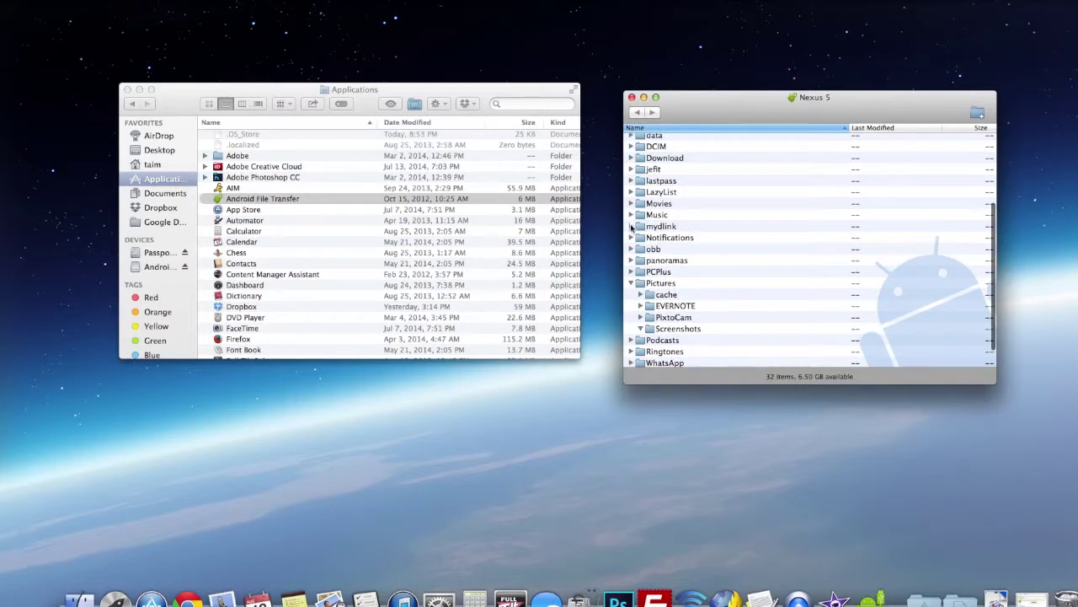
left_click(630, 214)
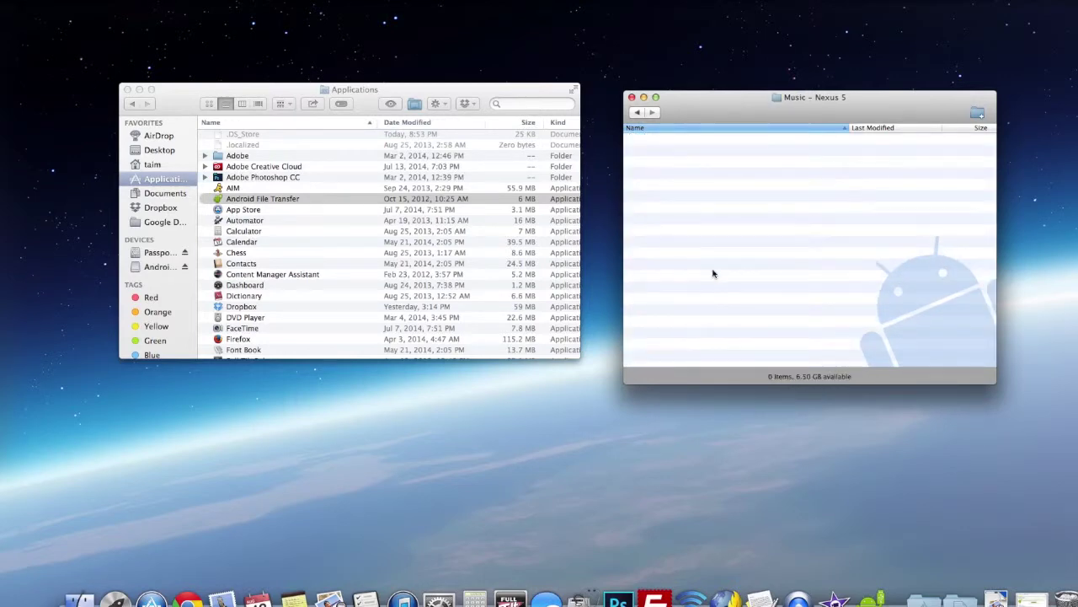
left_click(638, 112)
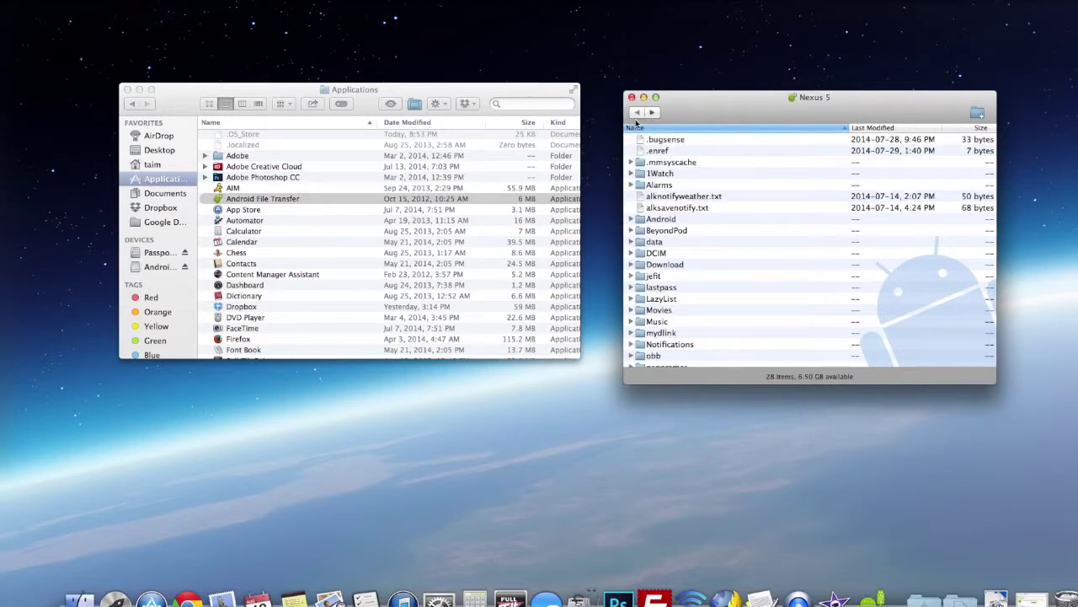
Expand the phone's DCIM folder and its Camera subfolder to view the photo files.
left_click(632, 253)
left_click(671, 288)
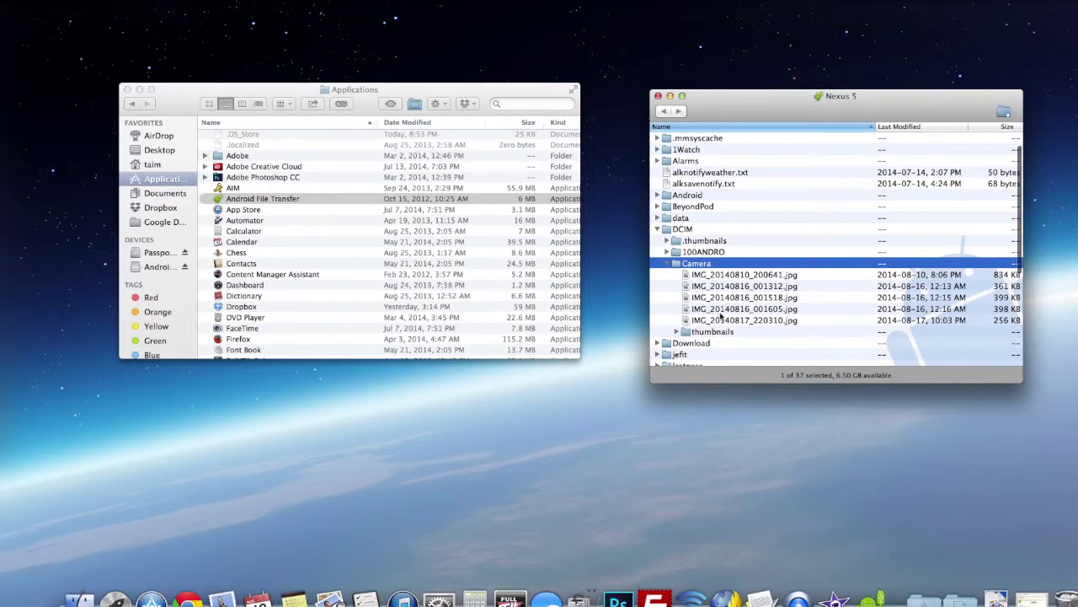
scroll(721, 316, "down", 2)
scroll(720, 315, "down", 5)
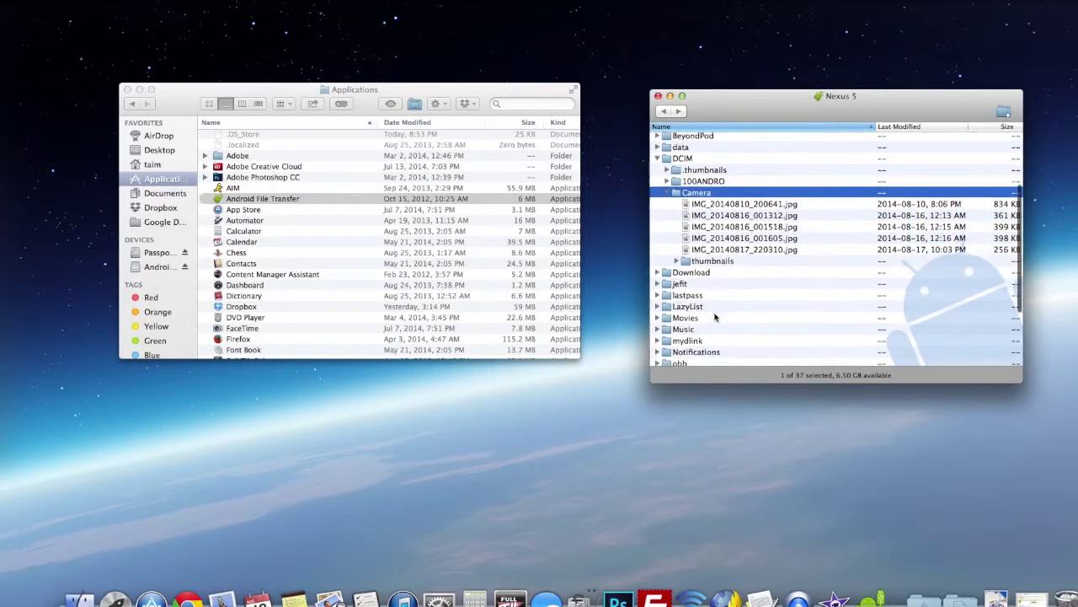
scroll(706, 282, "up", 1)
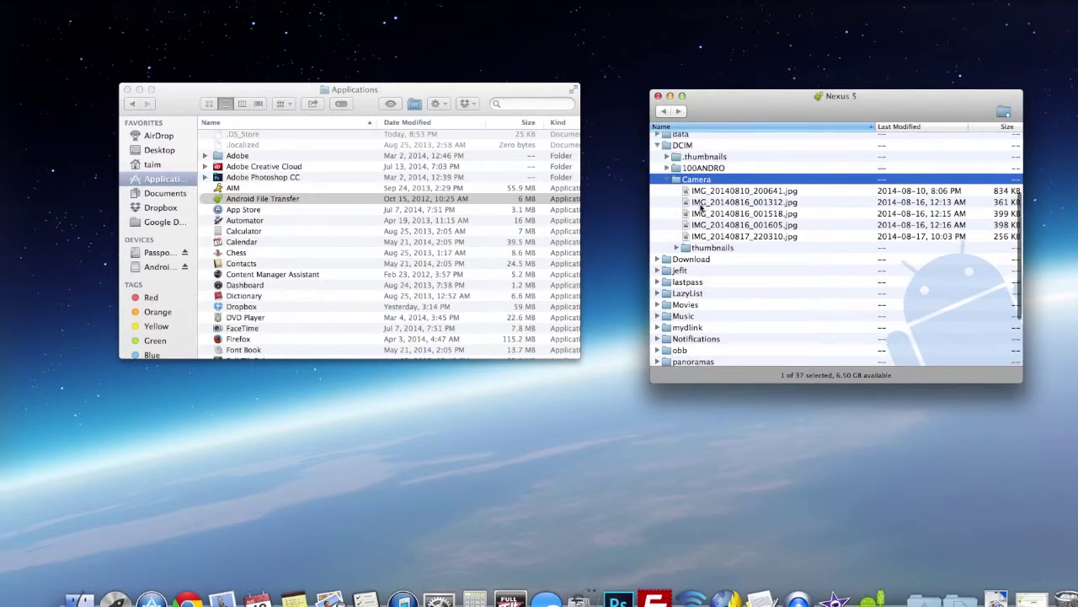
scroll(695, 187, "up", 3)
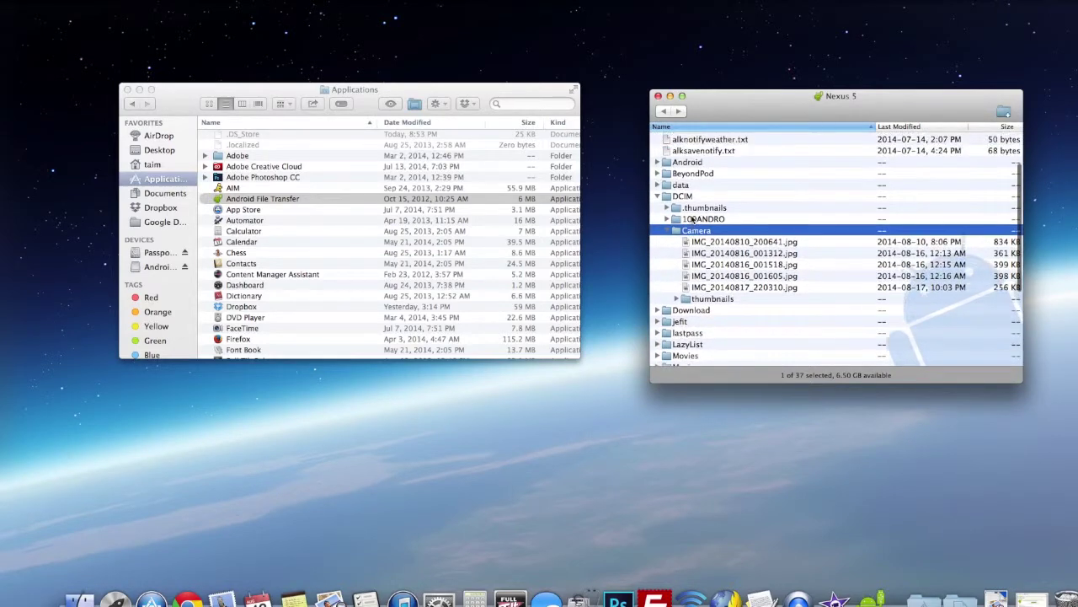
scroll(693, 219, "up", 4)
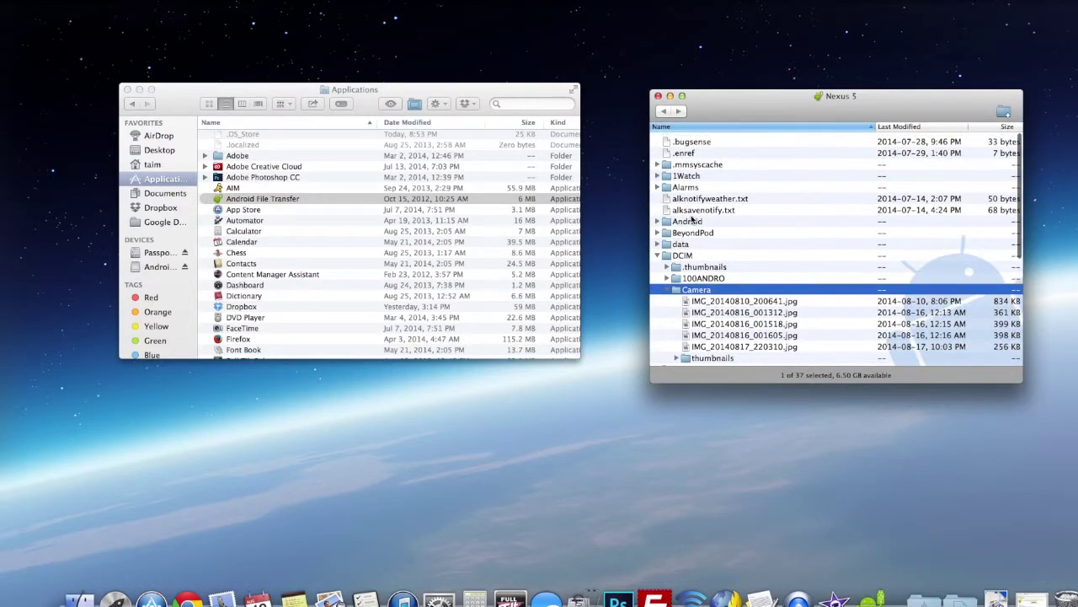
Check the Music folder and the remaining folders down to the end of the phone's list.
scroll(692, 219, "down", 2)
scroll(692, 219, "down", 5)
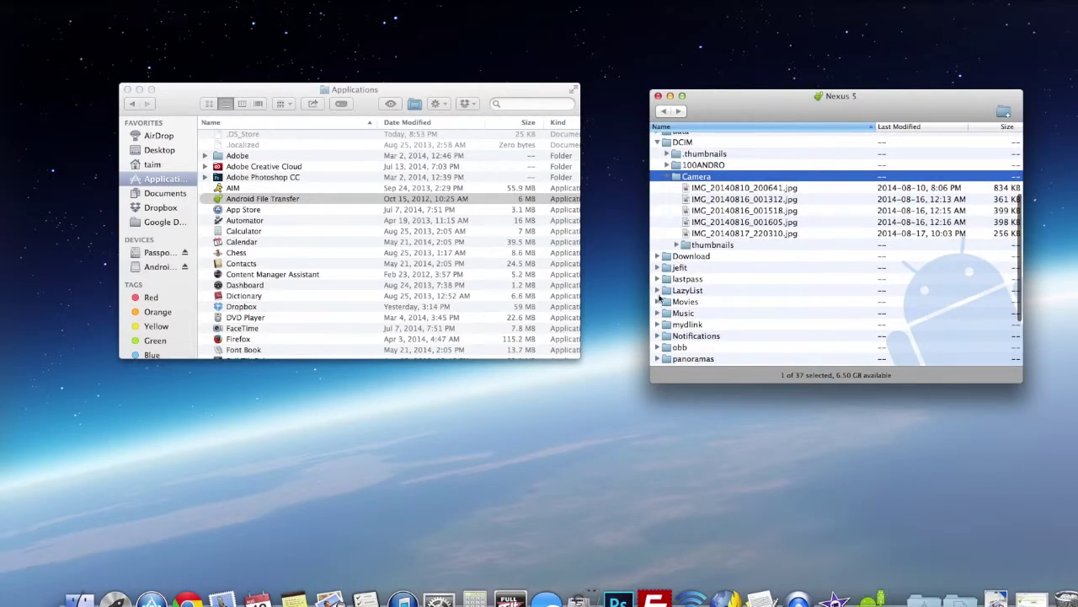
scroll(659, 296, "down", 1)
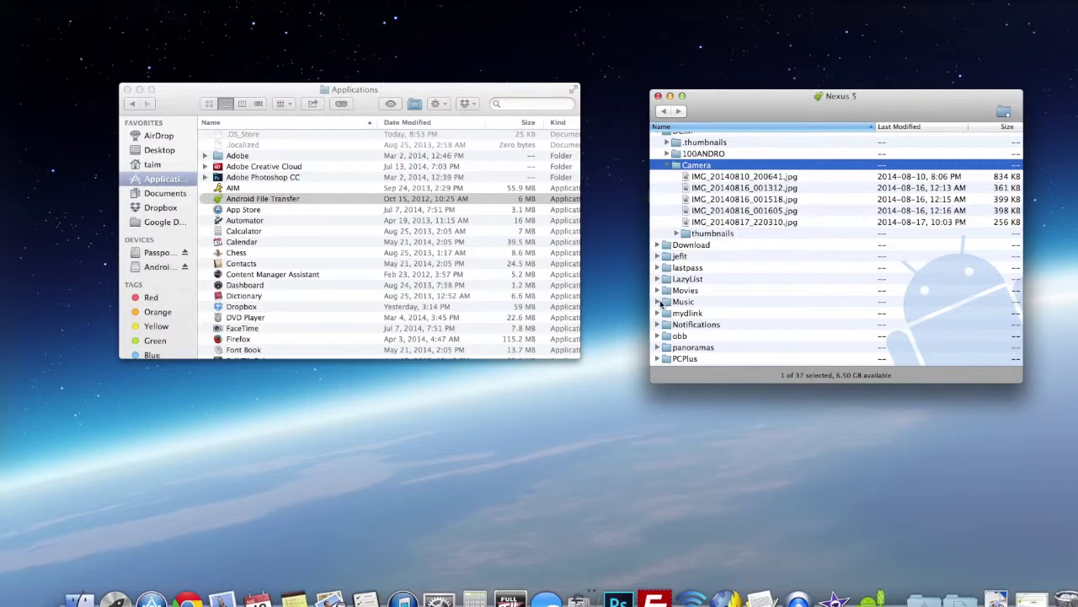
left_click(658, 302)
scroll(674, 321, "down", 3)
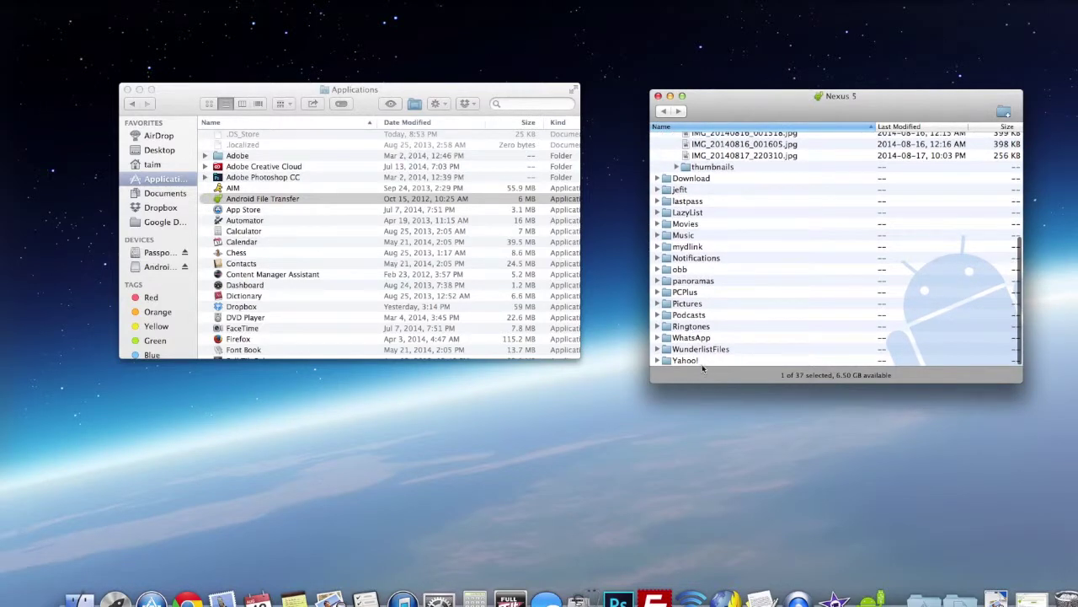
Select the photo IMG_20140816_001312.jpg in the phone's Camera folder.
left_click(726, 221)
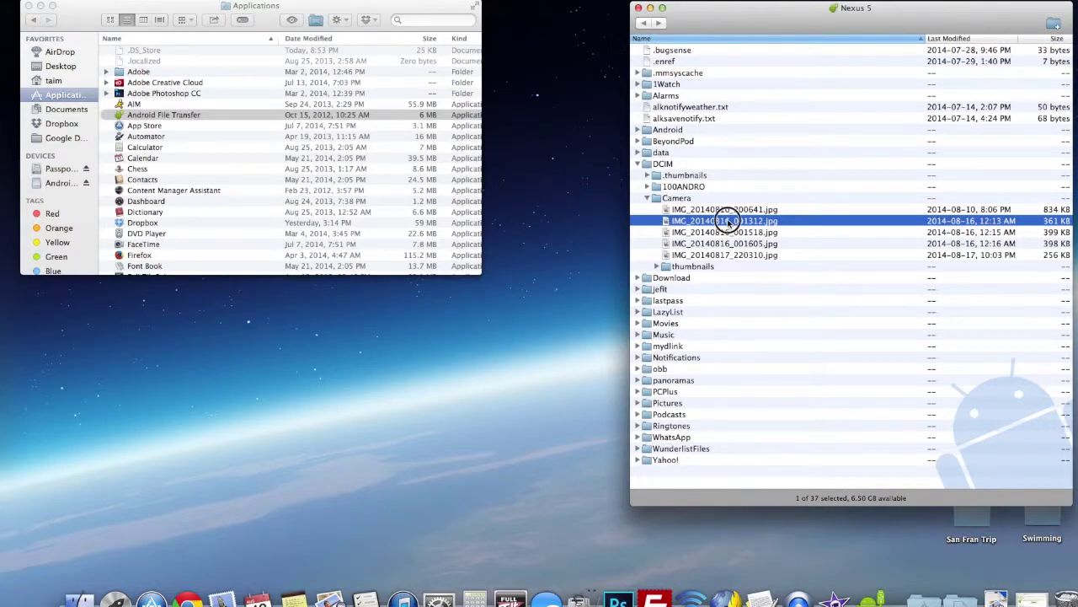